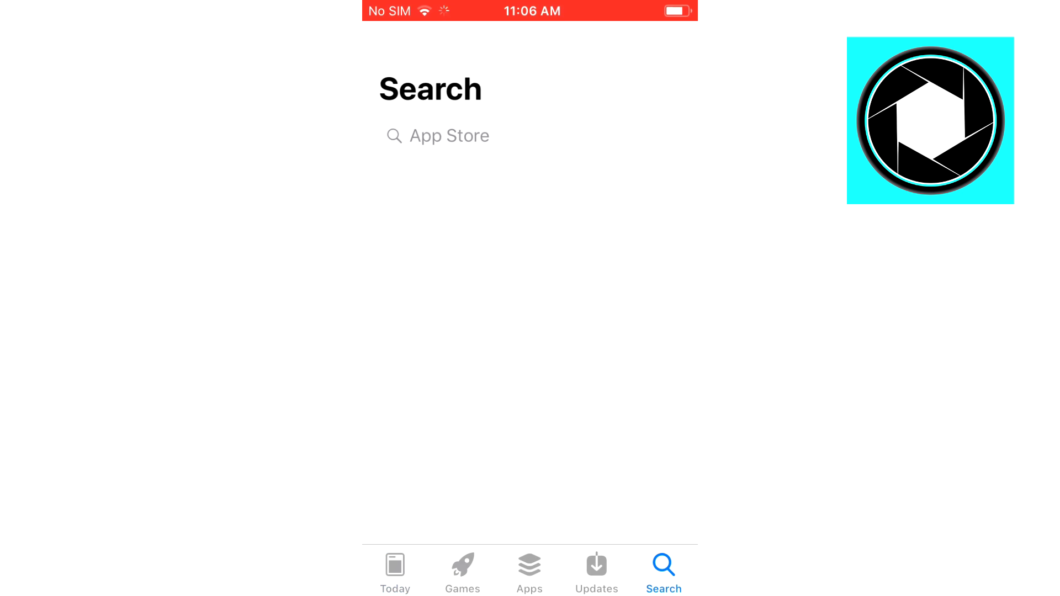
Step: Search the App Store for 'snapchat' and start re-downloading Snapchat
click(530, 136)
text(Sn)
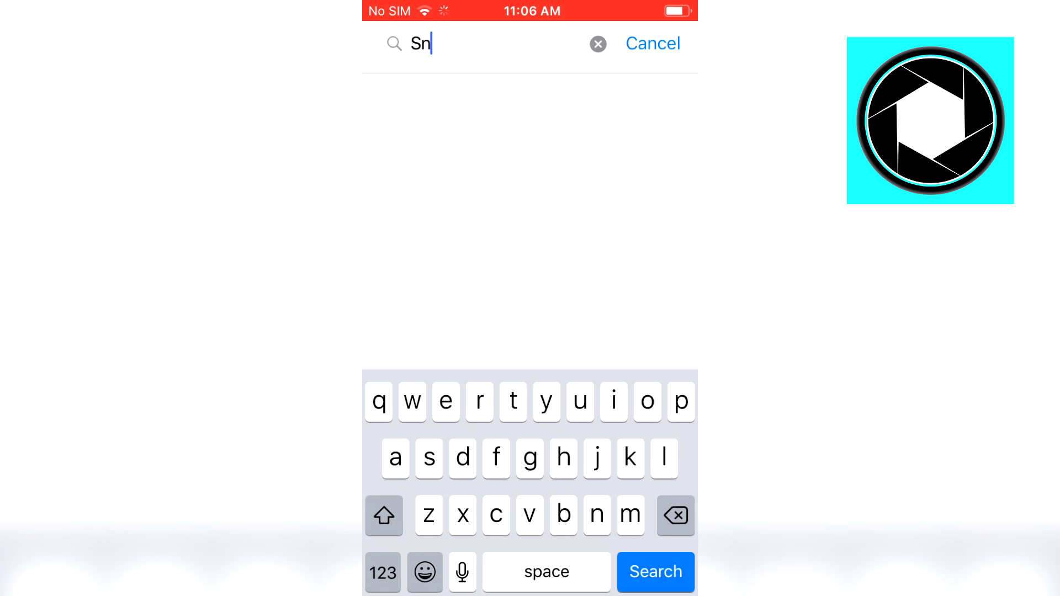
text(ap)
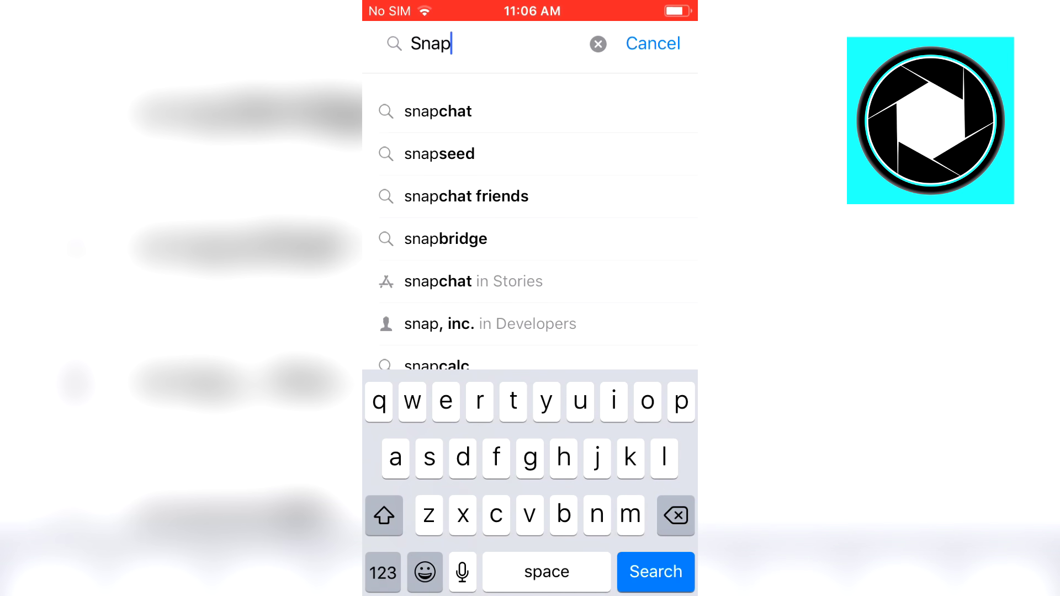
click(438, 111)
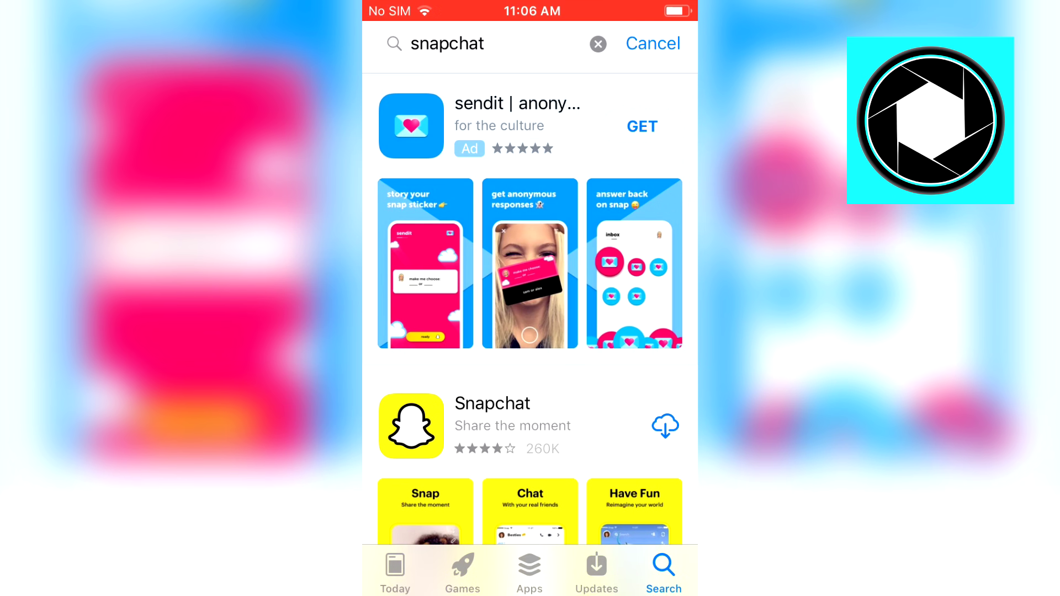
click(665, 426)
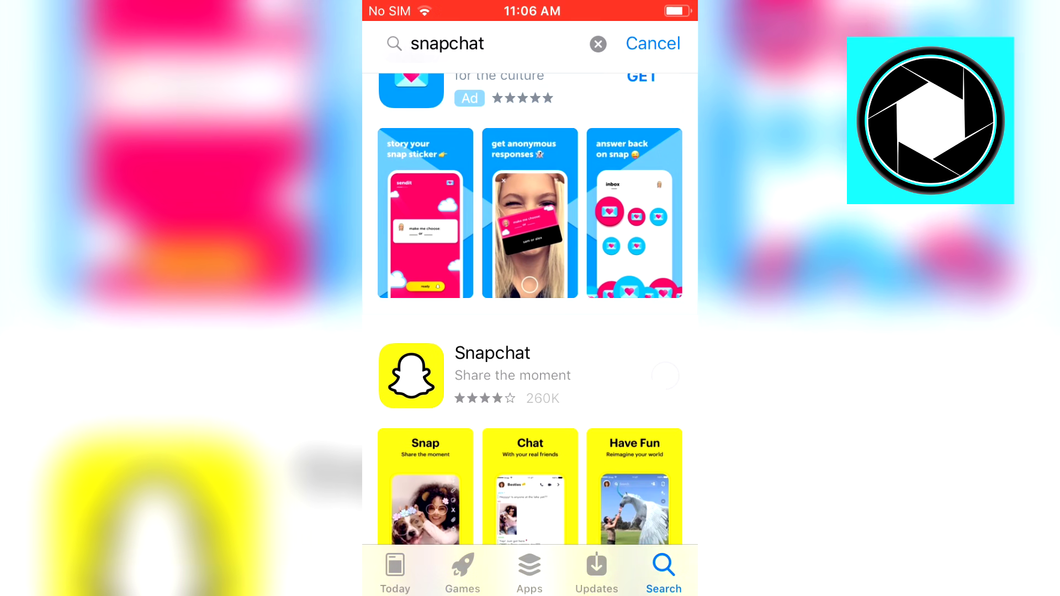
scroll(530, 331, down, 4)
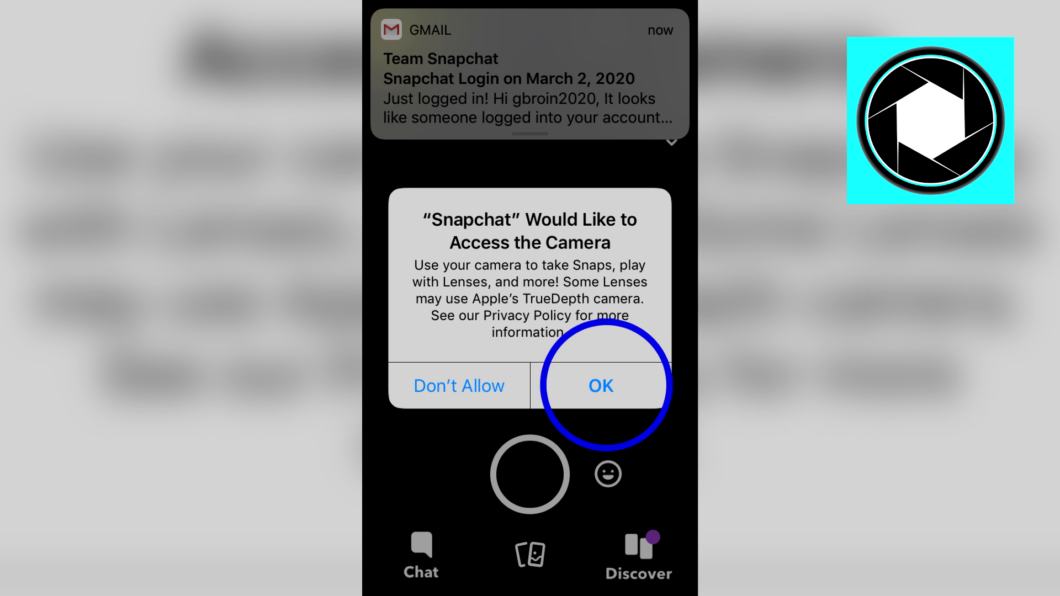
Step: Allow Snapchat camera access and agree to enable notifications
click(602, 386)
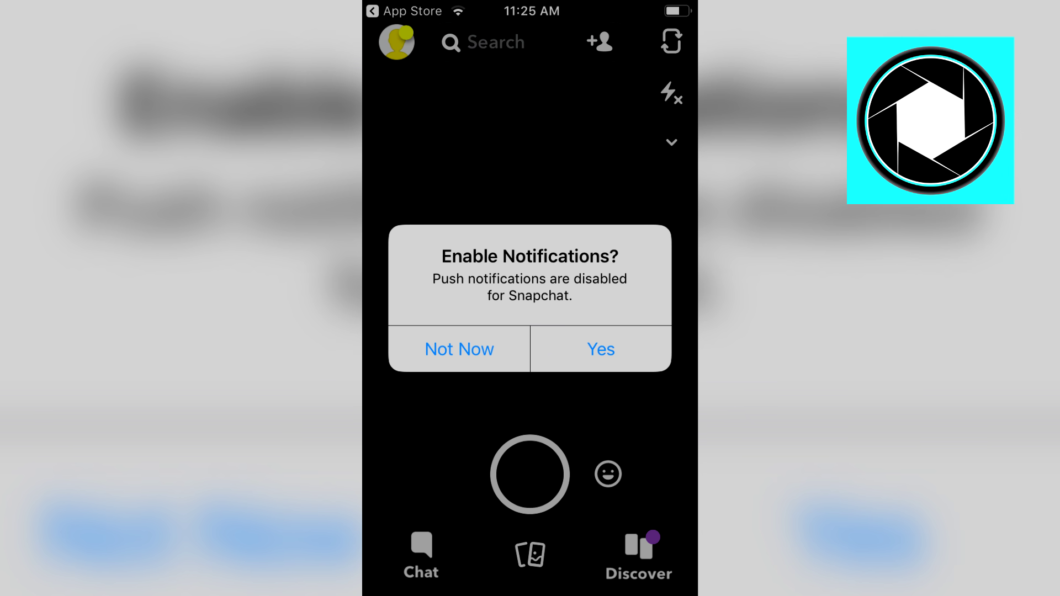
click(601, 349)
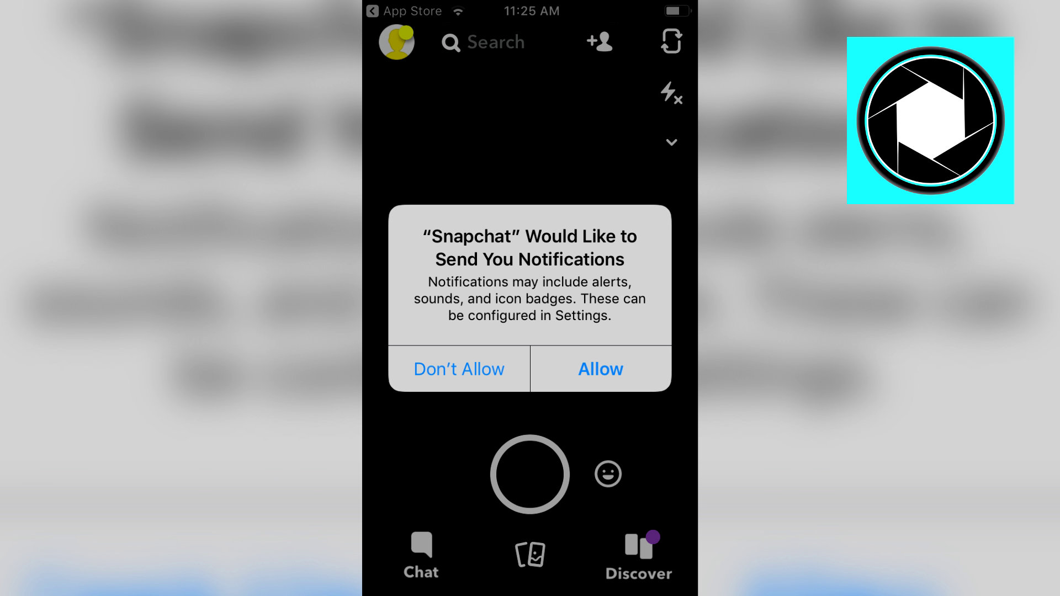